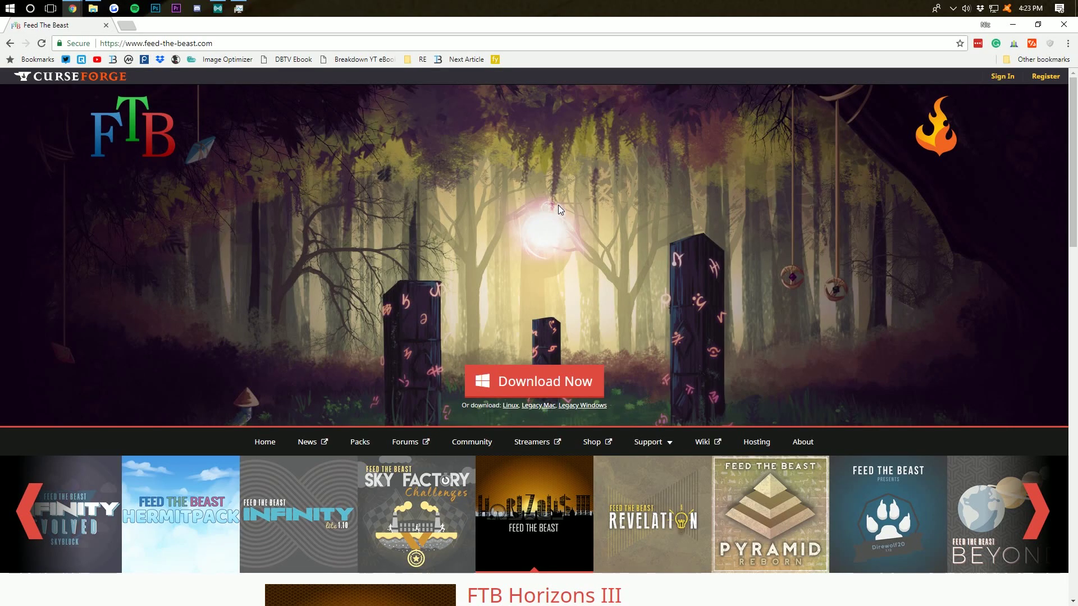
- Download the Windows Twitch installer from the Feed The Beast homepage and place its icon near the upper middle of the desktop
{"action": "scroll", "coordinate": [568, 216], "scroll_direction": "down", "scroll_amount": 3}
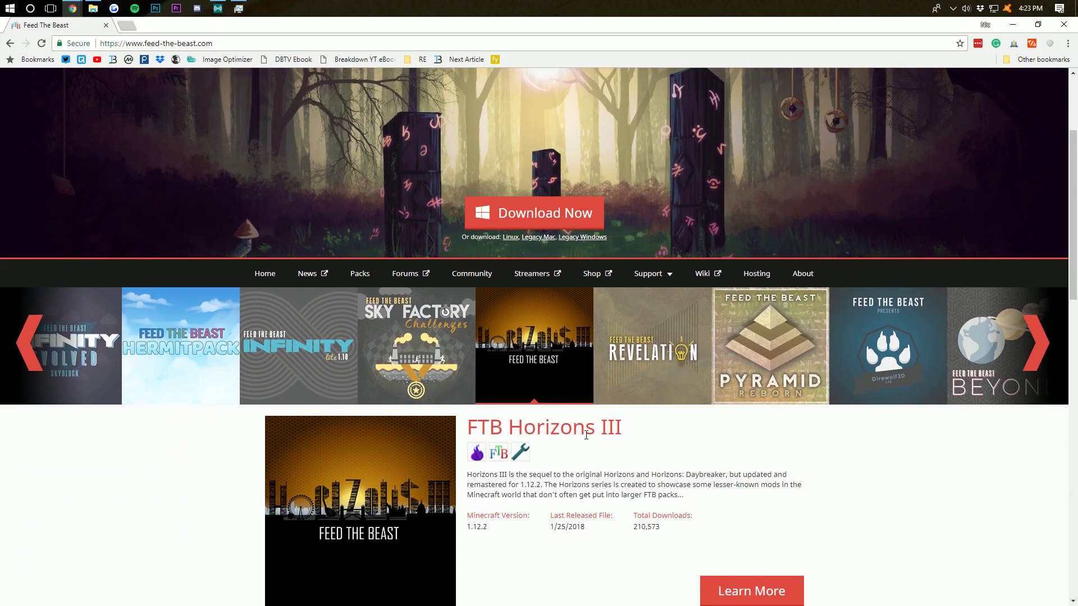
{"action": "scroll", "coordinate": [627, 429], "scroll_direction": "up", "scroll_amount": 3}
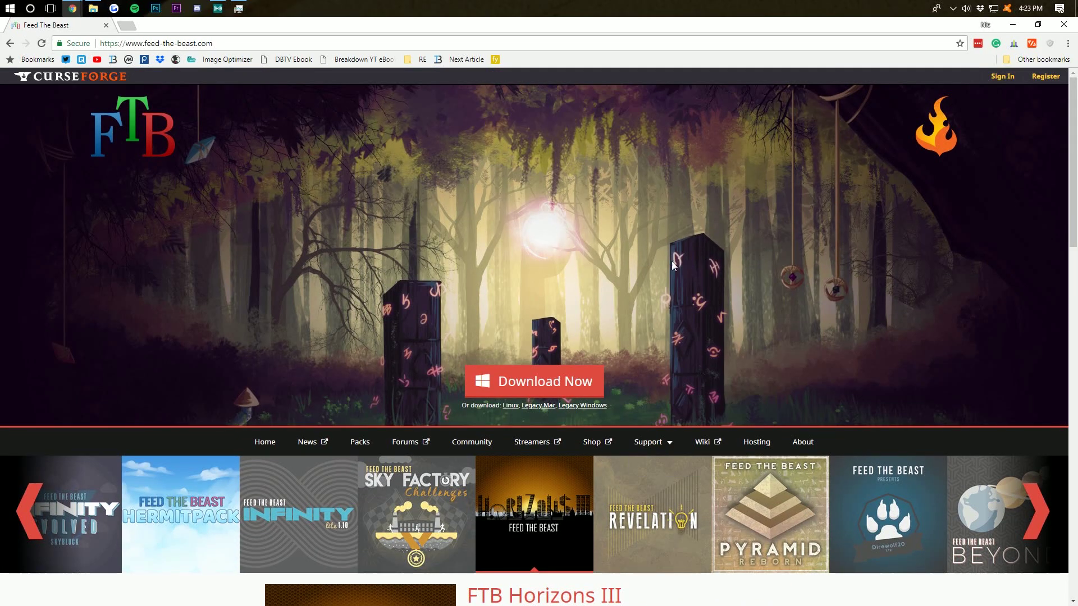
{"action": "scroll", "coordinate": [664, 259], "scroll_direction": "down", "scroll_amount": 2}
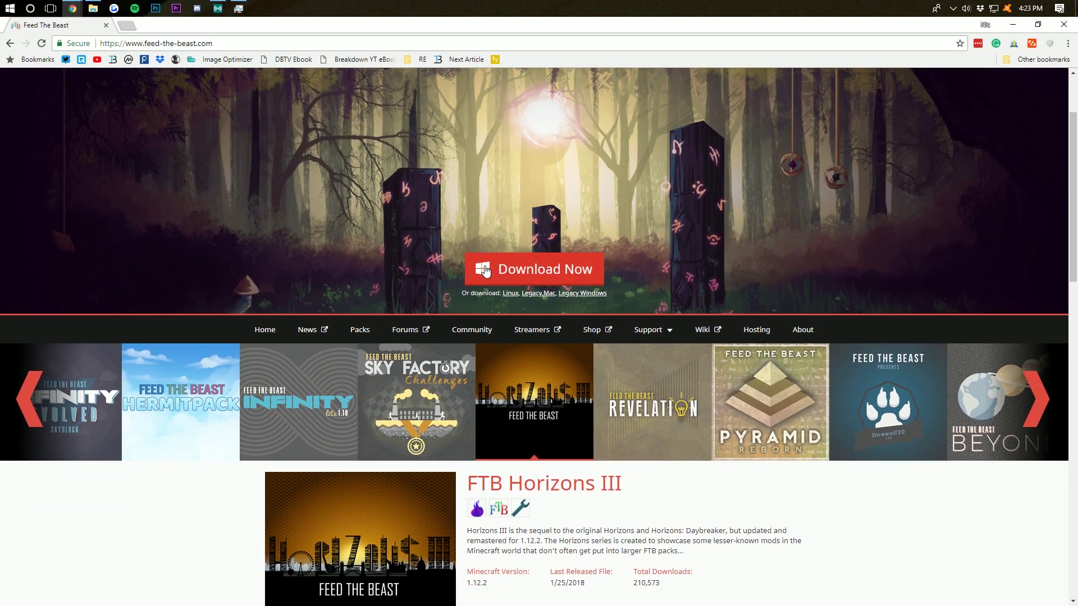
{"action": "left_click", "coordinate": [520, 269]}
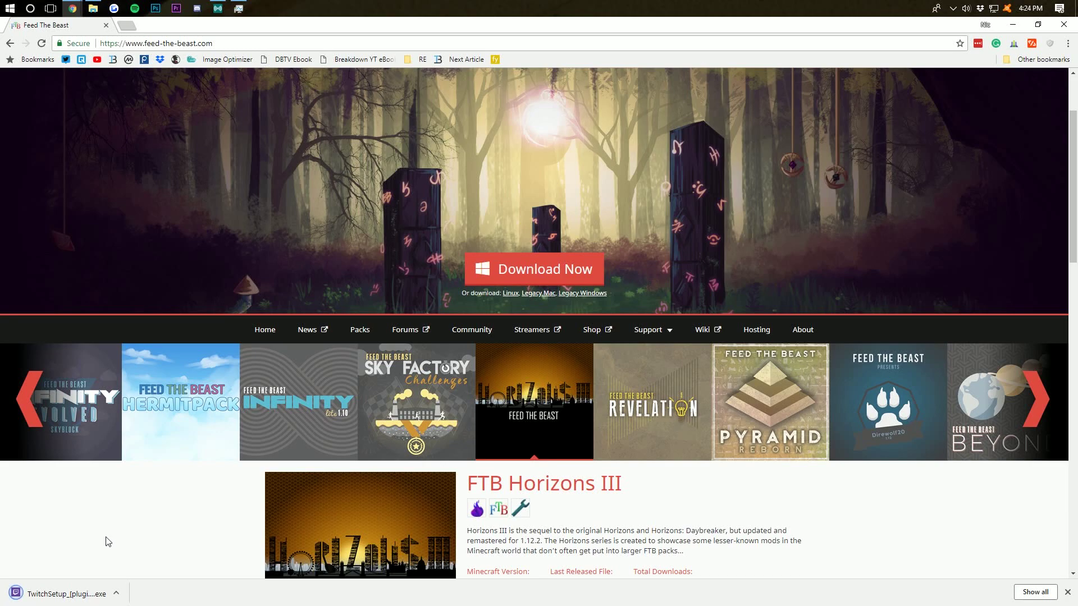
{"action": "left_click", "coordinate": [1012, 25]}
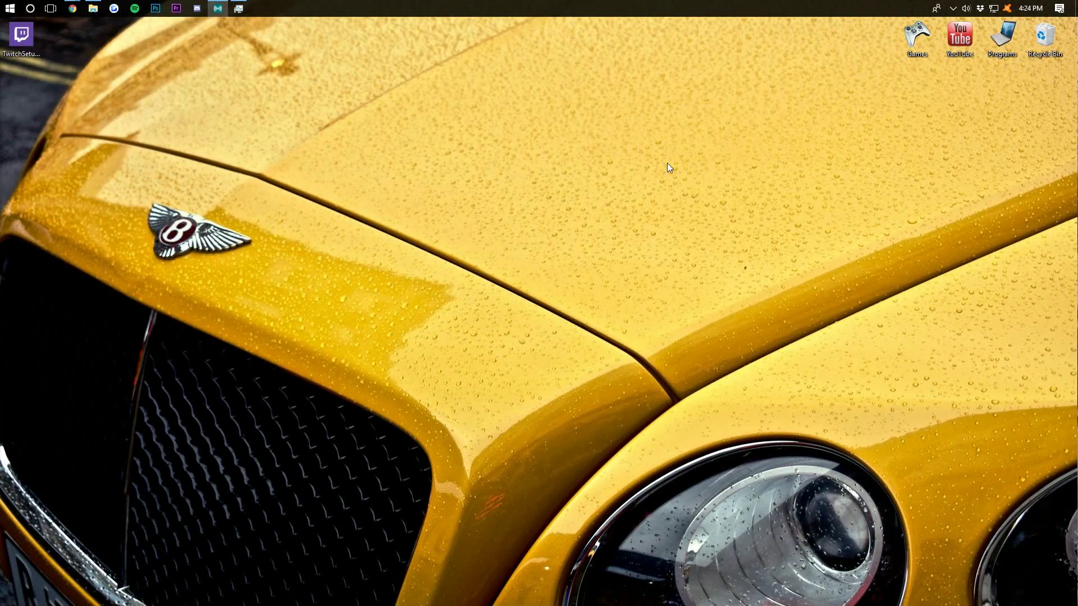
{"action": "left_click_drag", "start_coordinate": [21, 35], "coordinate": [530, 115]}
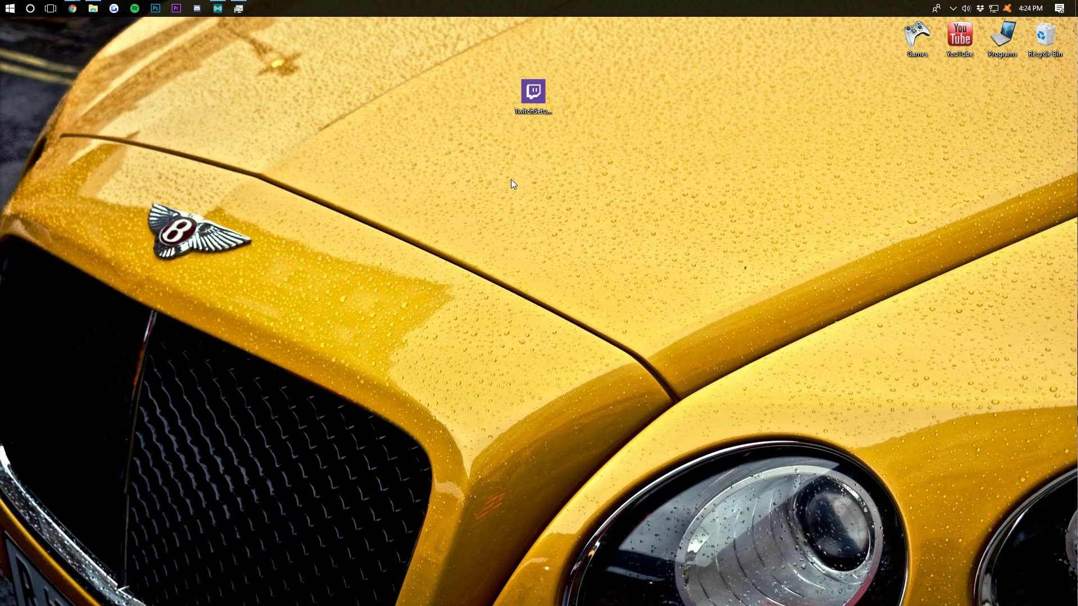
- Open the Downloads folder to check where downloaded installers are saved, and close it
{"action": "key", "text": "super+r"}
{"action": "left_click_drag", "start_coordinate": [122, 26], "coordinate": [531, 139]}
{"action": "type", "text": "downloads"}
{"action": "key", "text": "Return"}
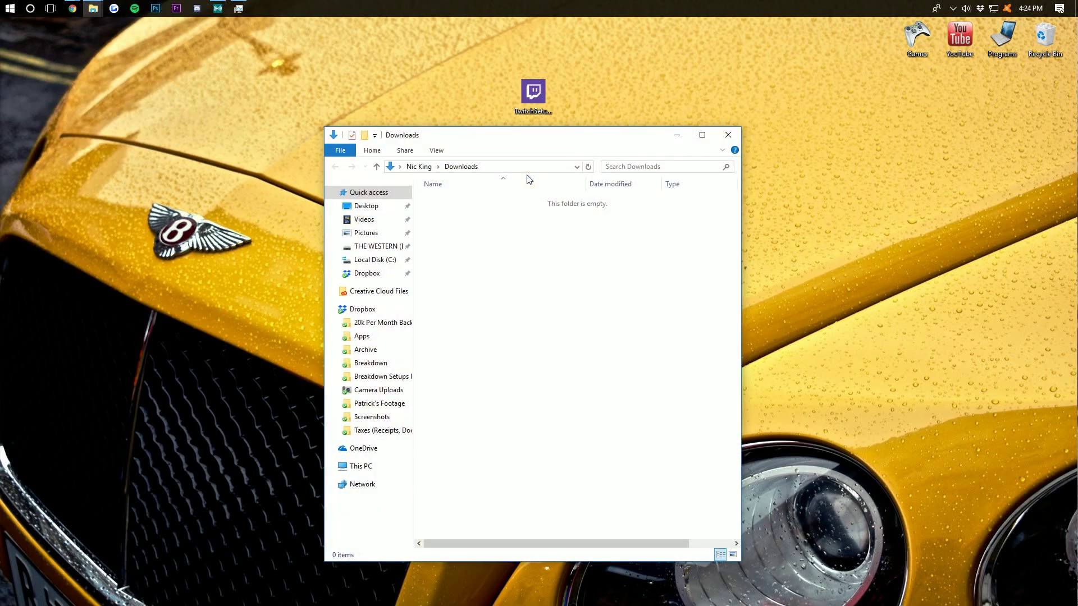
{"action": "mouse_move", "coordinate": [531, 86]}
{"action": "left_mouse_down"}
{"action": "mouse_move", "coordinate": [693, 158]}
{"action": "mouse_move", "coordinate": [515, 228]}
{"action": "mouse_move", "coordinate": [568, 259]}
{"action": "mouse_move", "coordinate": [531, 88]}
{"action": "left_mouse_up"}
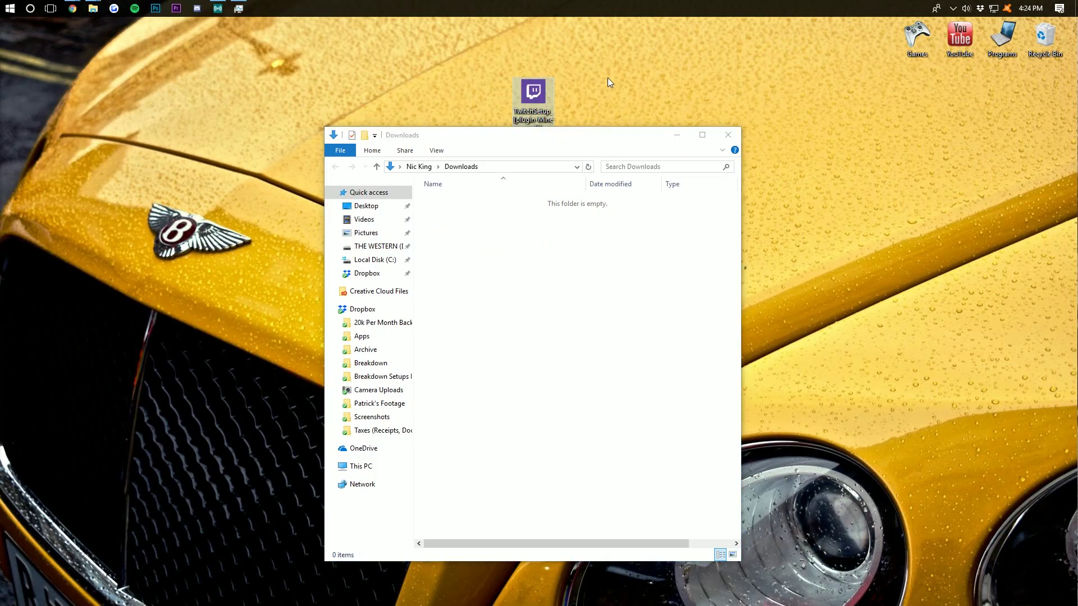
{"action": "left_click", "coordinate": [728, 135]}
- Run the Twitch setup file from the desktop and install the Twitch app with its default settings
{"action": "double_click", "coordinate": [527, 92]}
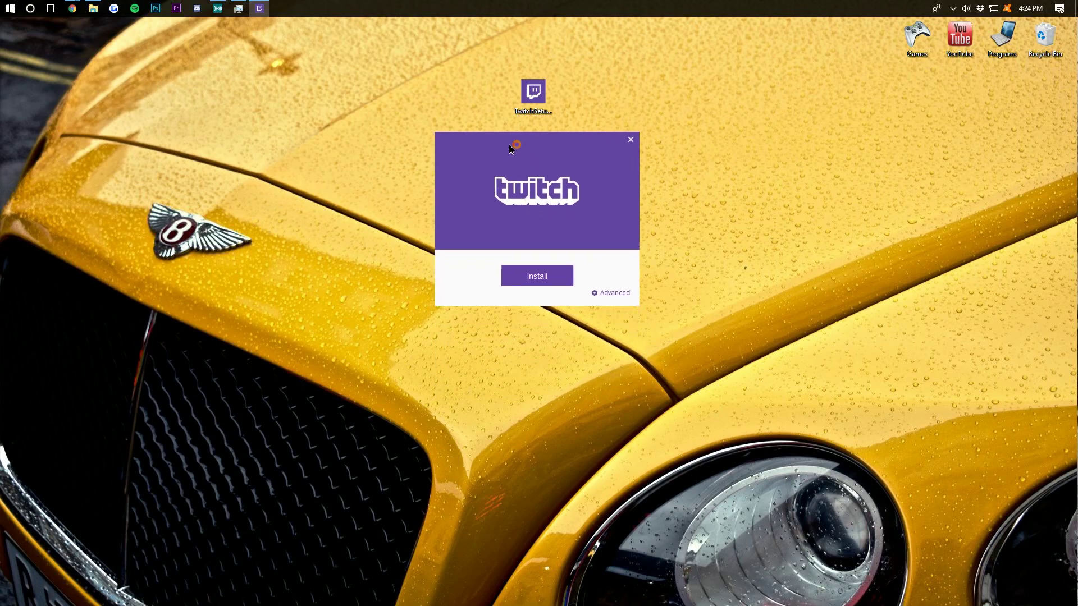
{"action": "left_click", "coordinate": [559, 280]}
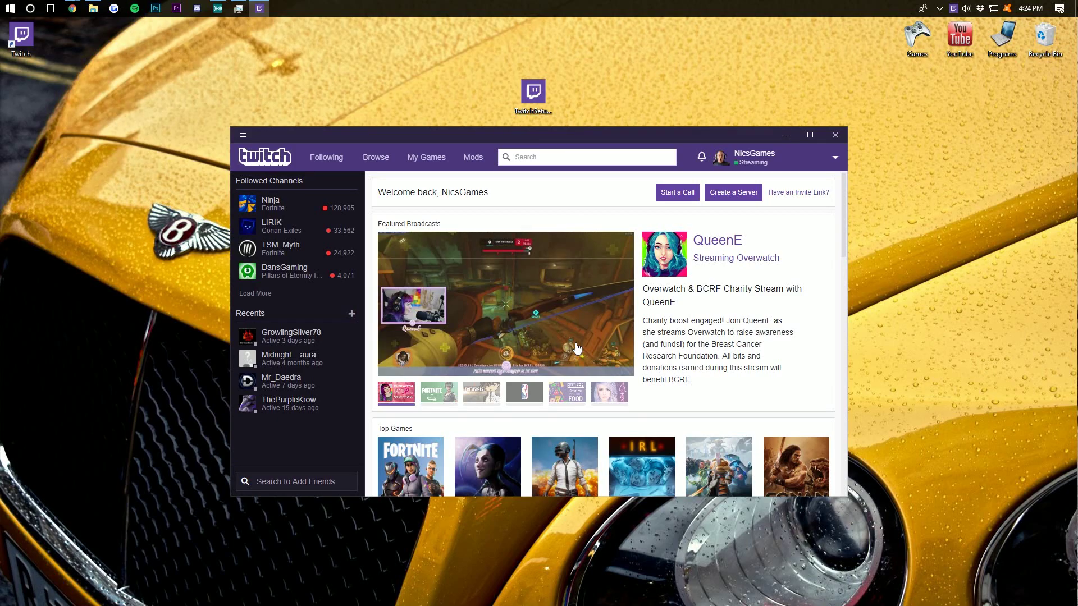
- Search Minecraft's FTB modpacks for "horiz" and install FTB Horizons III
{"action": "left_click", "coordinate": [471, 161]}
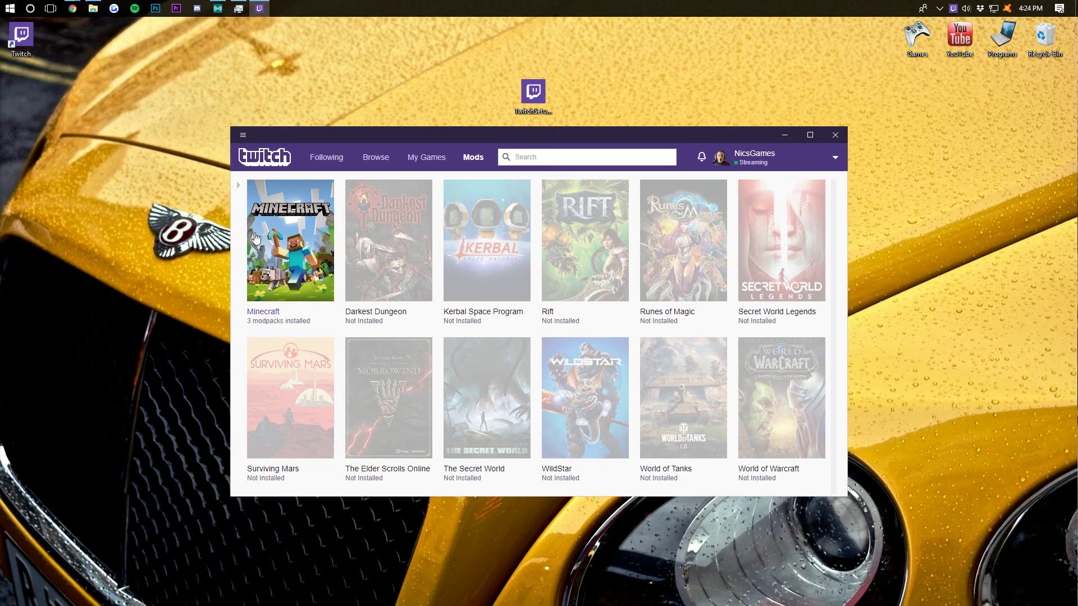
{"action": "left_click", "coordinate": [290, 239]}
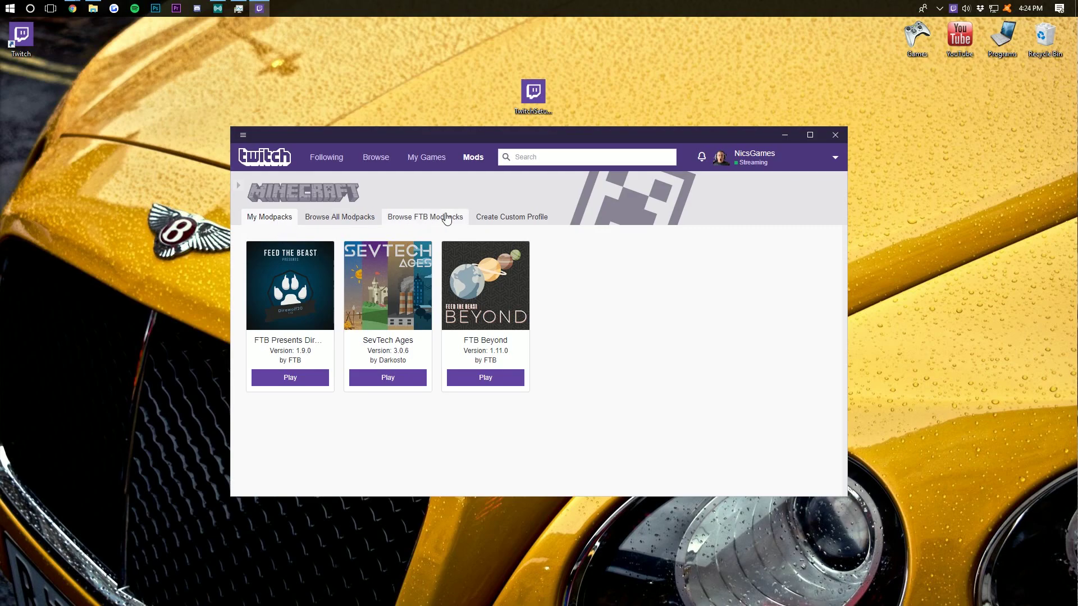
{"action": "left_click", "coordinate": [433, 222]}
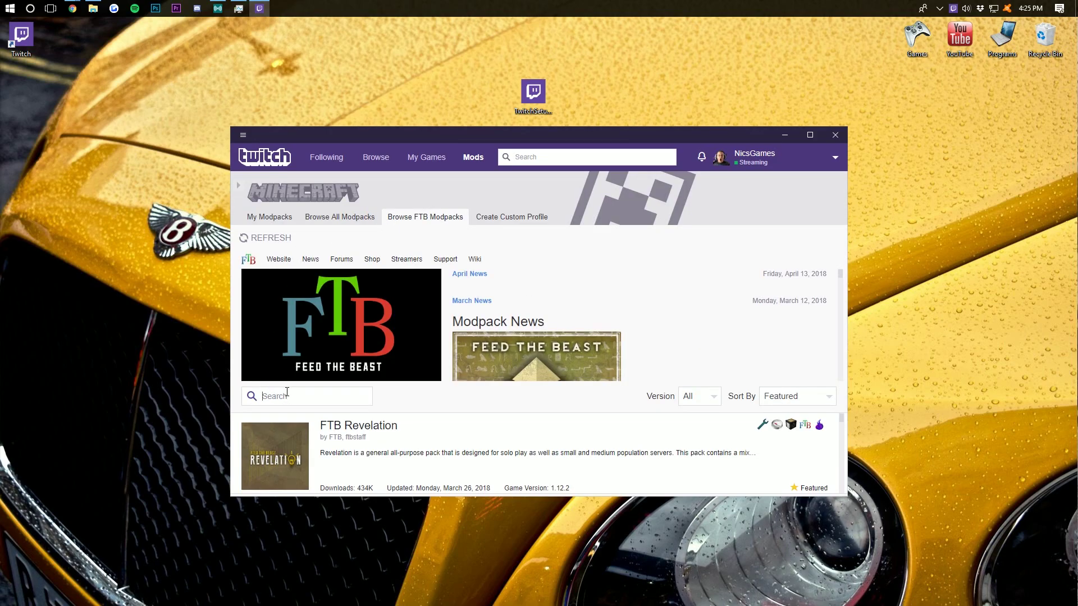
{"action": "type", "text": "horiz"}
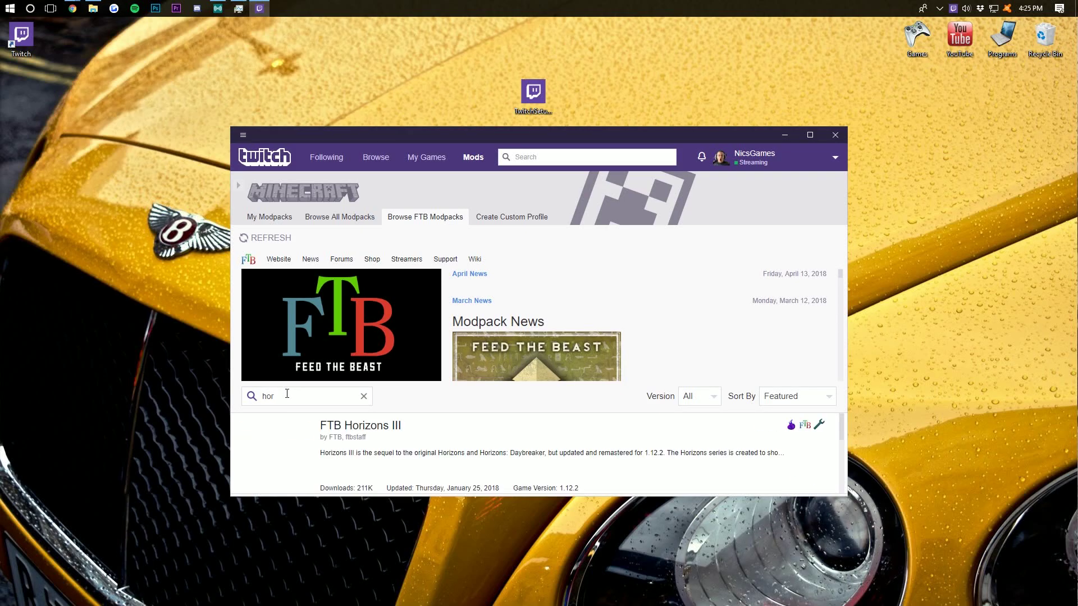
{"action": "mouse_move", "coordinate": [348, 441]}
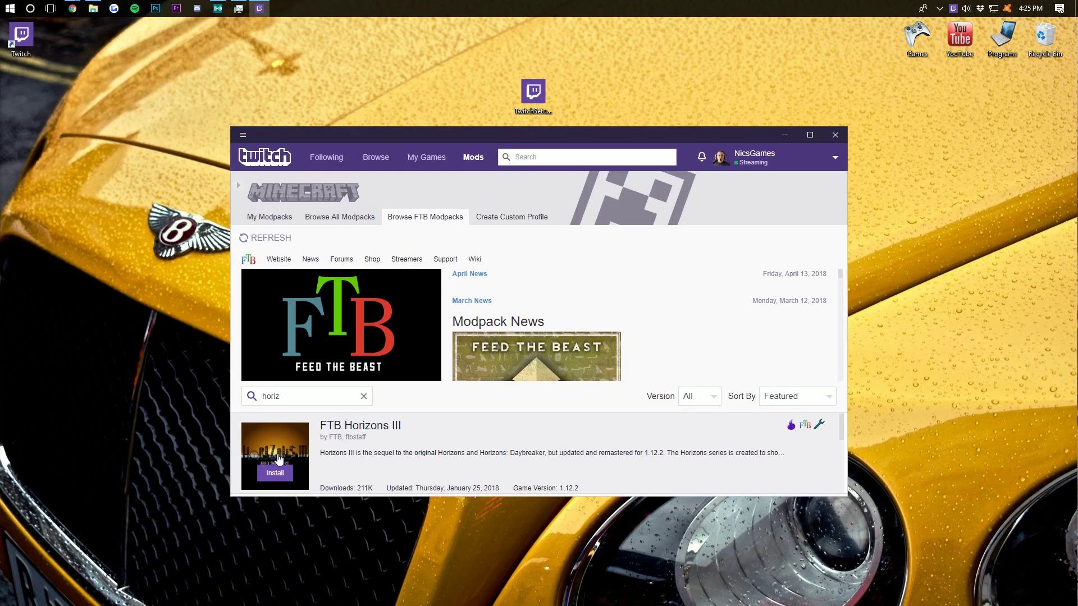
{"action": "left_click", "coordinate": [275, 473]}
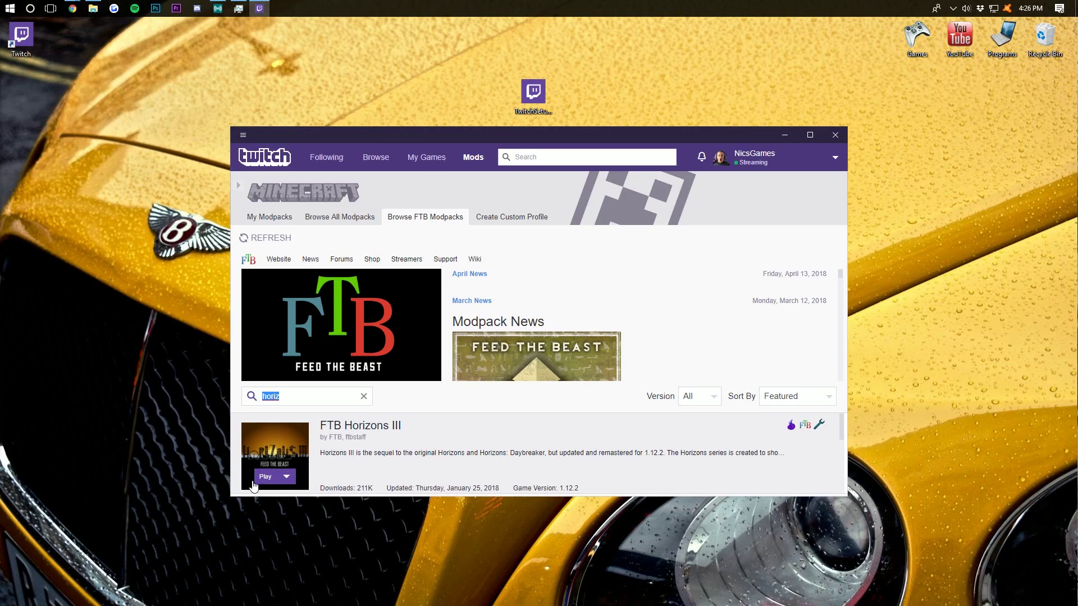
- Open FTB Horizons III in the Minecraft Launcher and save its profile with the JVM maximum memory argument set to -Xmx4072m
{"action": "left_click", "coordinate": [263, 478]}
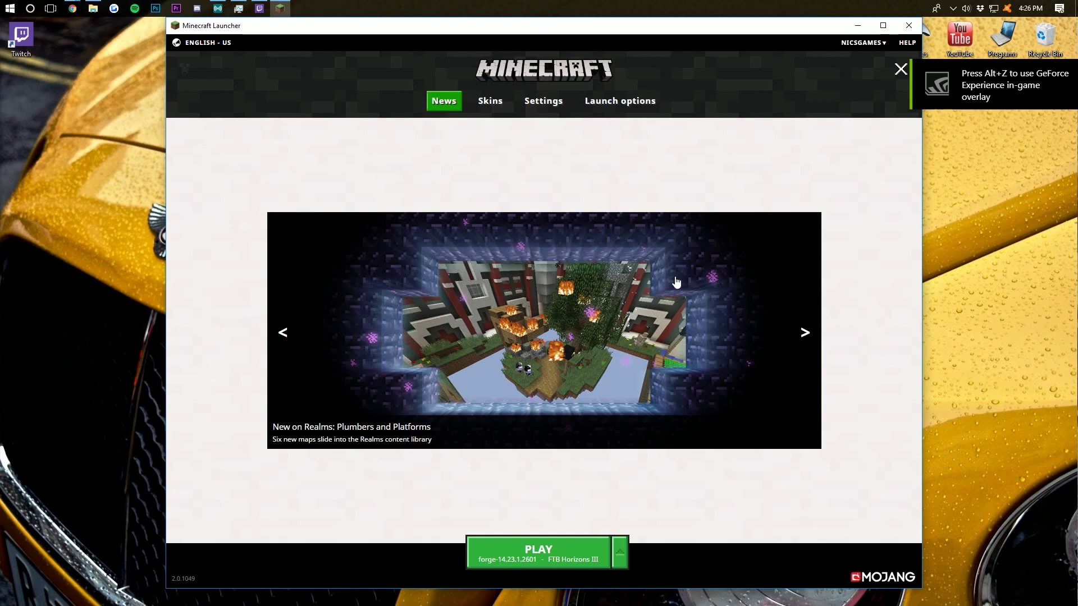
{"action": "left_click", "coordinate": [639, 107]}
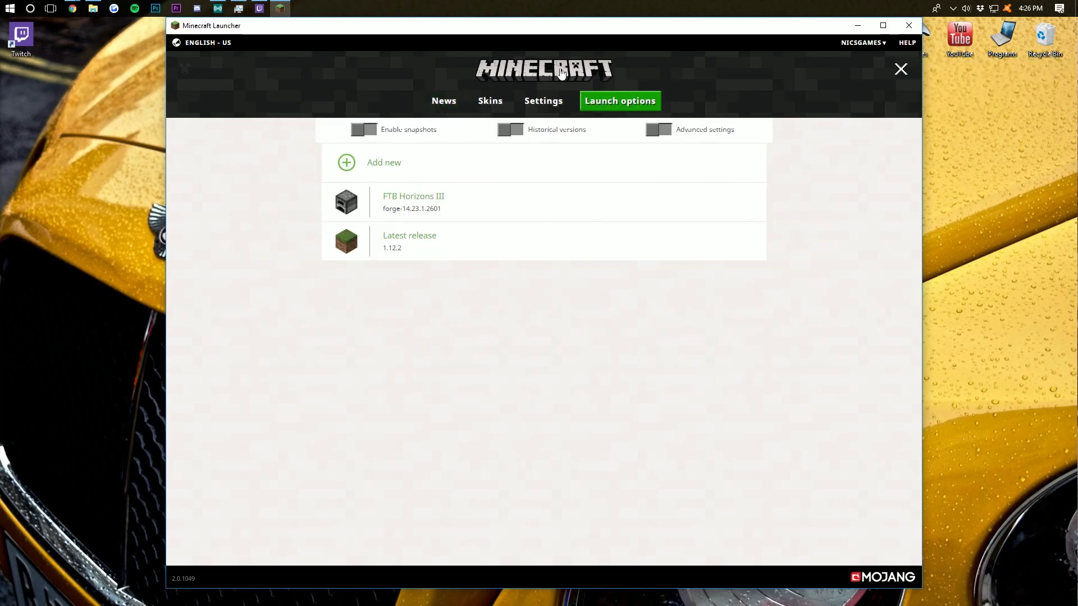
{"action": "left_click", "coordinate": [412, 206]}
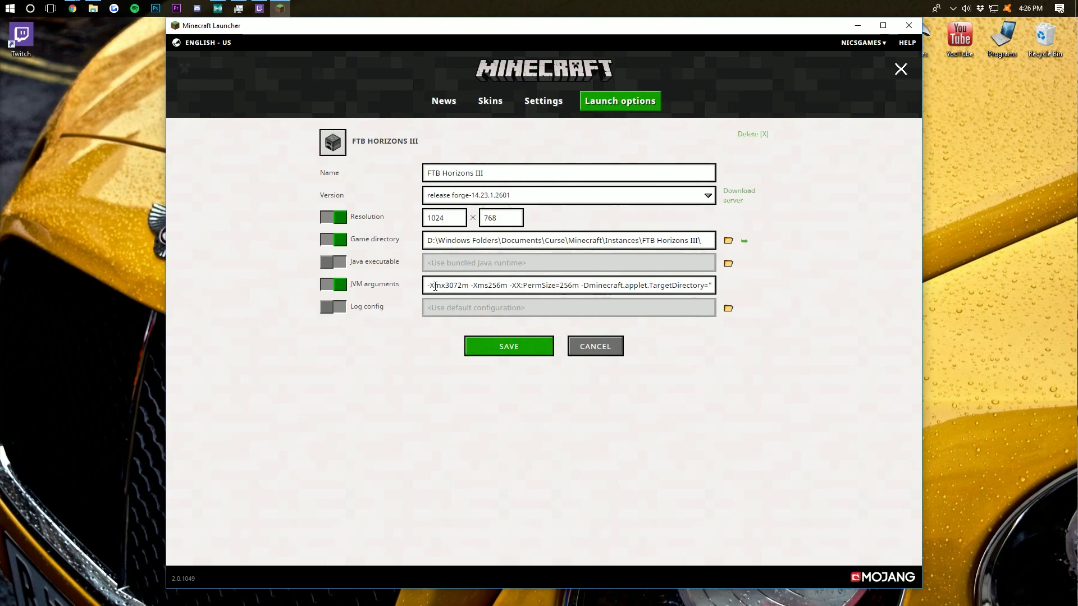
{"action": "left_click_drag", "start_coordinate": [444, 287], "coordinate": [447, 287]}
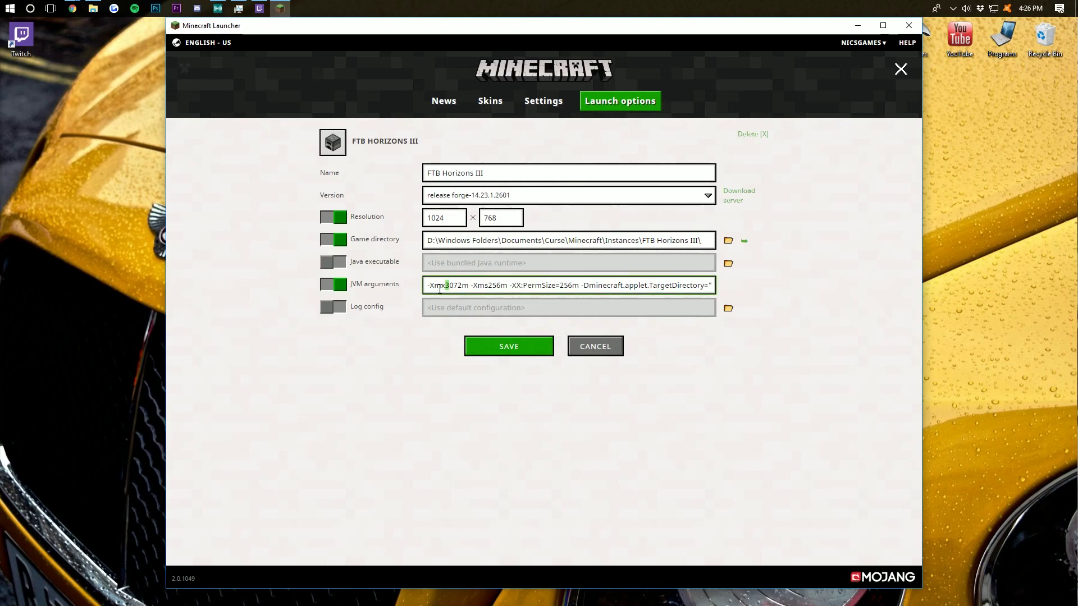
{"action": "type", "text": "4"}
{"action": "left_click", "coordinate": [507, 351]}
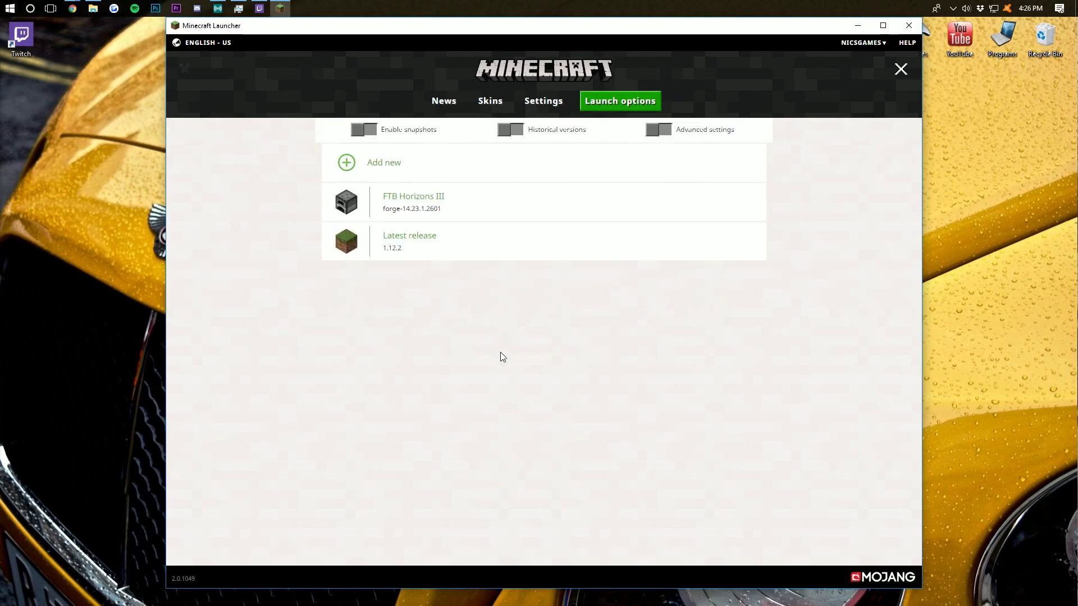
- Choose the FTB Horizons III profile in the Minecraft Launcher and start the game
{"action": "left_click", "coordinate": [444, 104]}
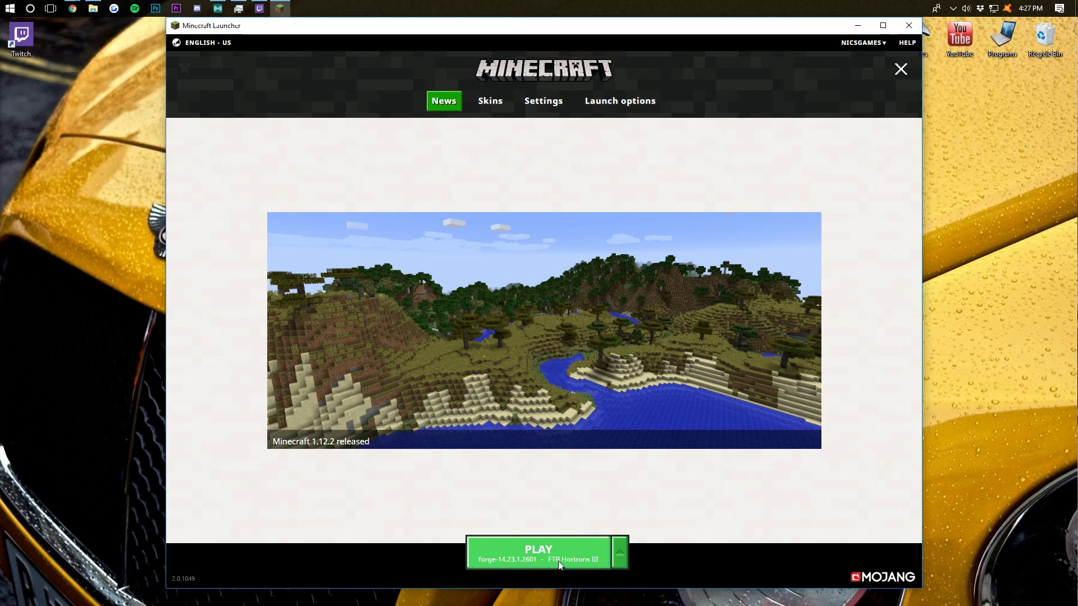
{"action": "left_click", "coordinate": [619, 555]}
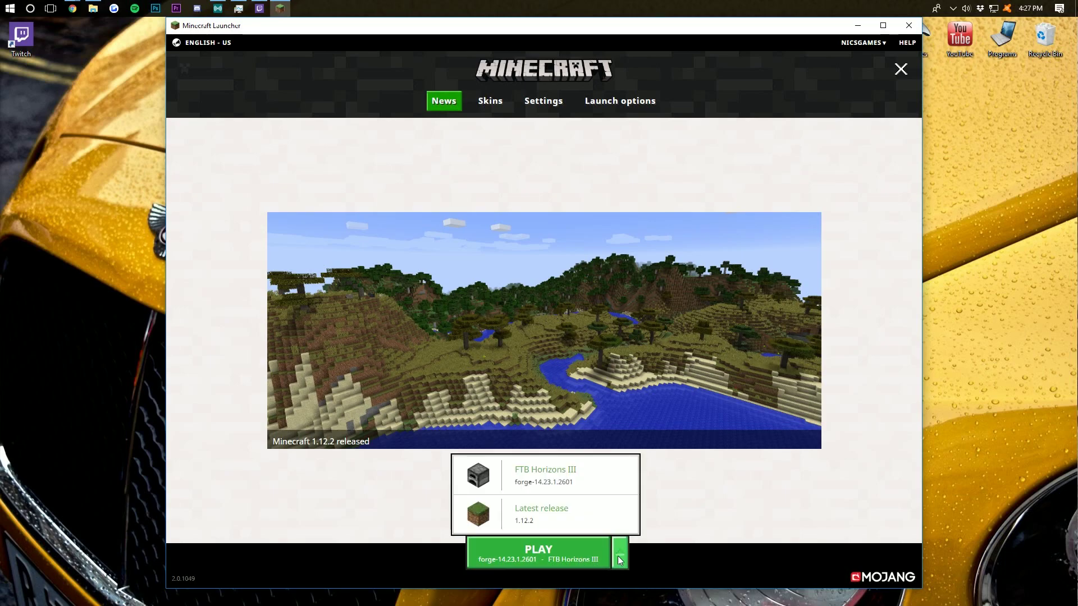
{"action": "left_click", "coordinate": [539, 481]}
{"action": "left_click", "coordinate": [538, 553]}
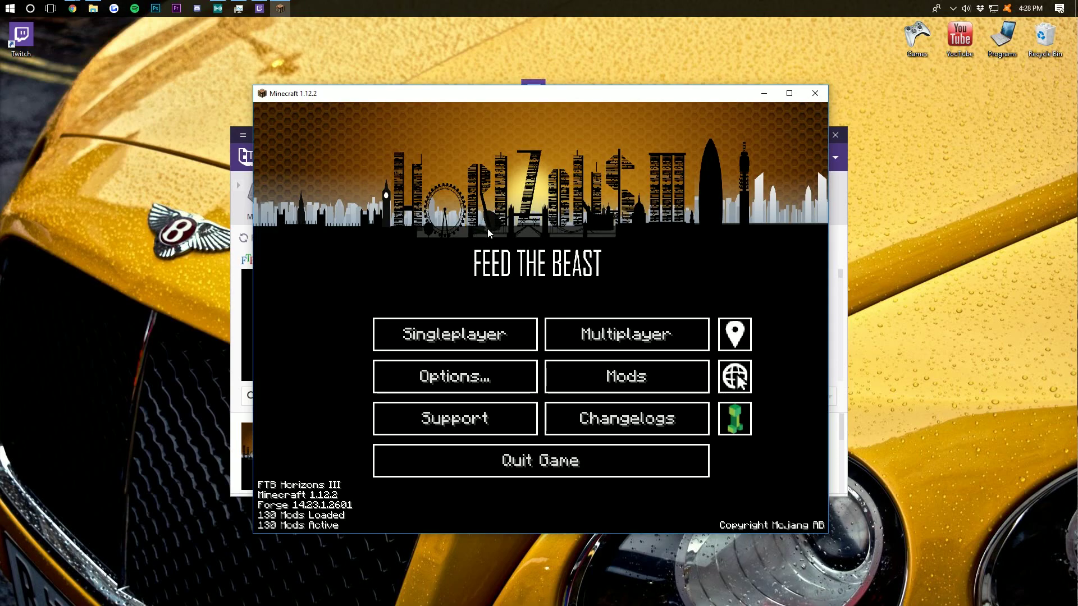
- Look through the modpack's list of loaded mods and return to the main menu
{"action": "left_click", "coordinate": [603, 380]}
{"action": "left_click_drag", "start_coordinate": [516, 191], "coordinate": [519, 162]}
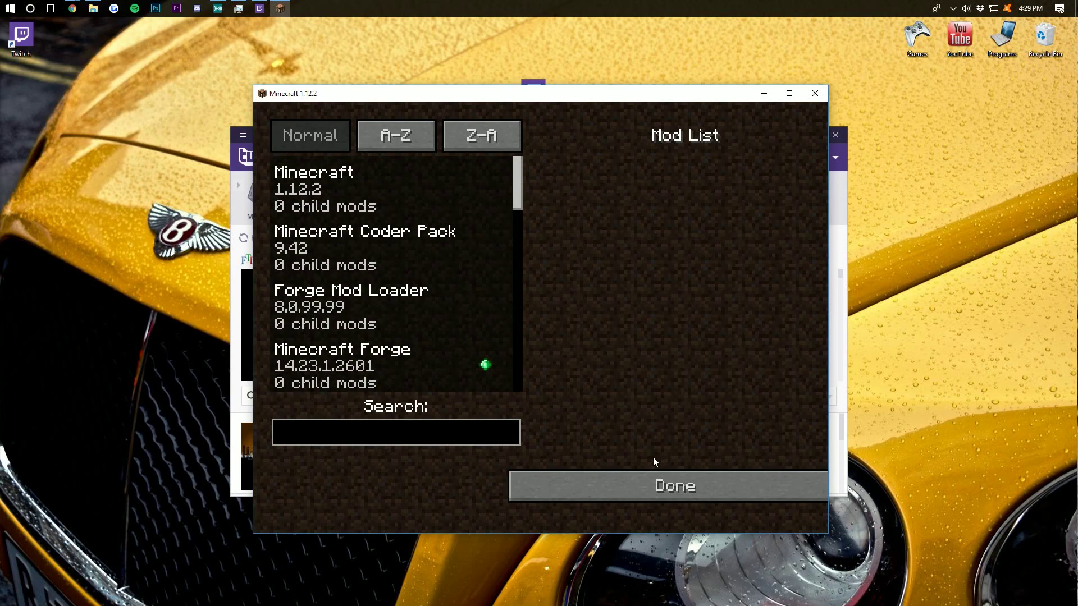
{"action": "left_click", "coordinate": [656, 482]}
- Create a new singleplayer world with the default settings
{"action": "left_click", "coordinate": [484, 330]}
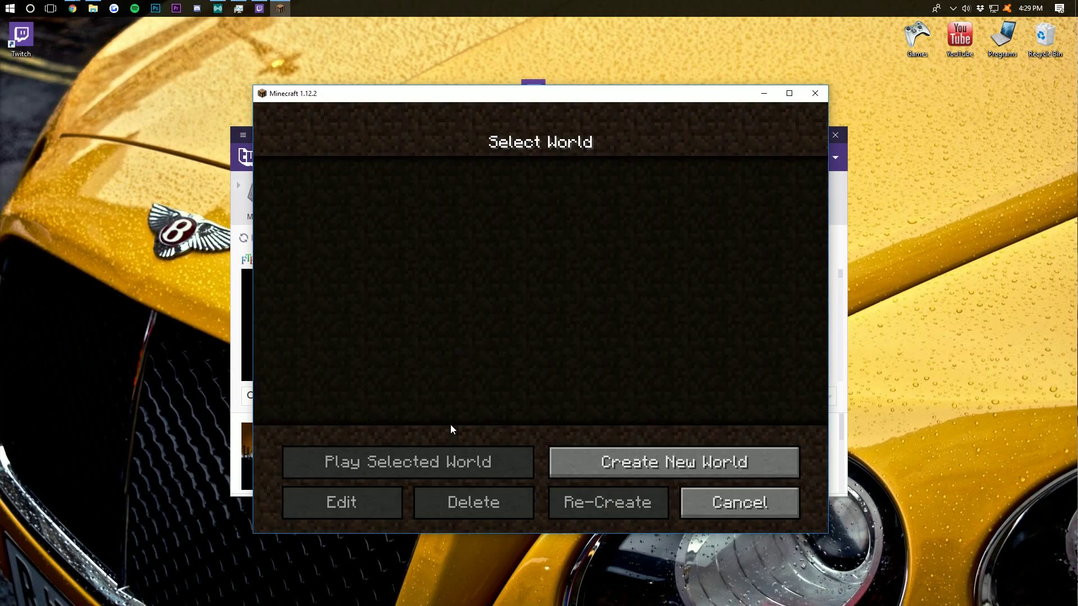
{"action": "left_click", "coordinate": [594, 477]}
{"action": "left_click", "coordinate": [487, 511]}
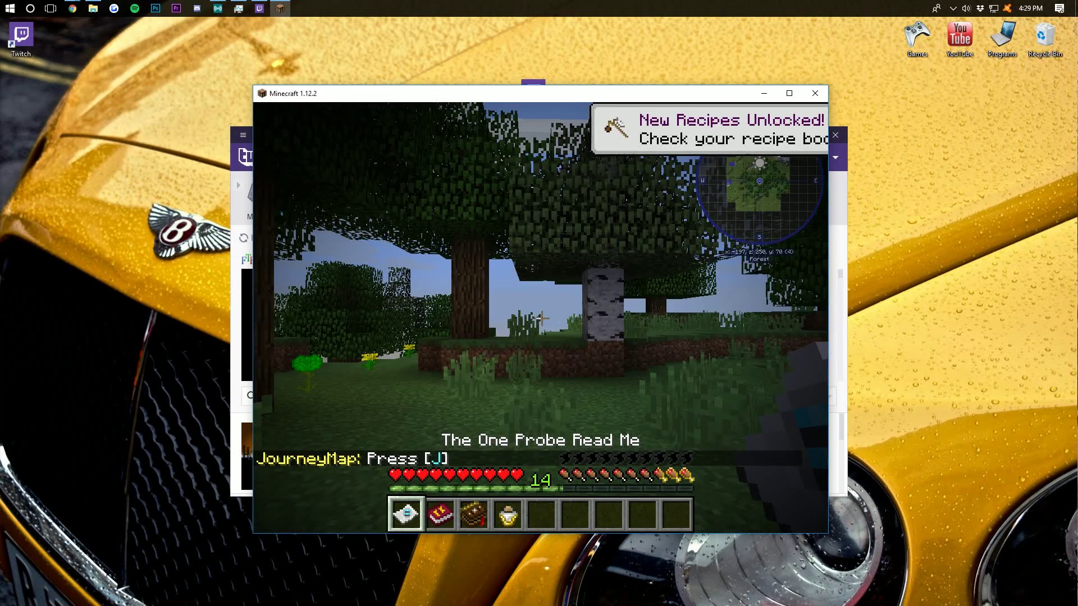
- View the JourneyMap fullscreen map and the player inventory, and return to the game
{"action": "key", "text": "j"}
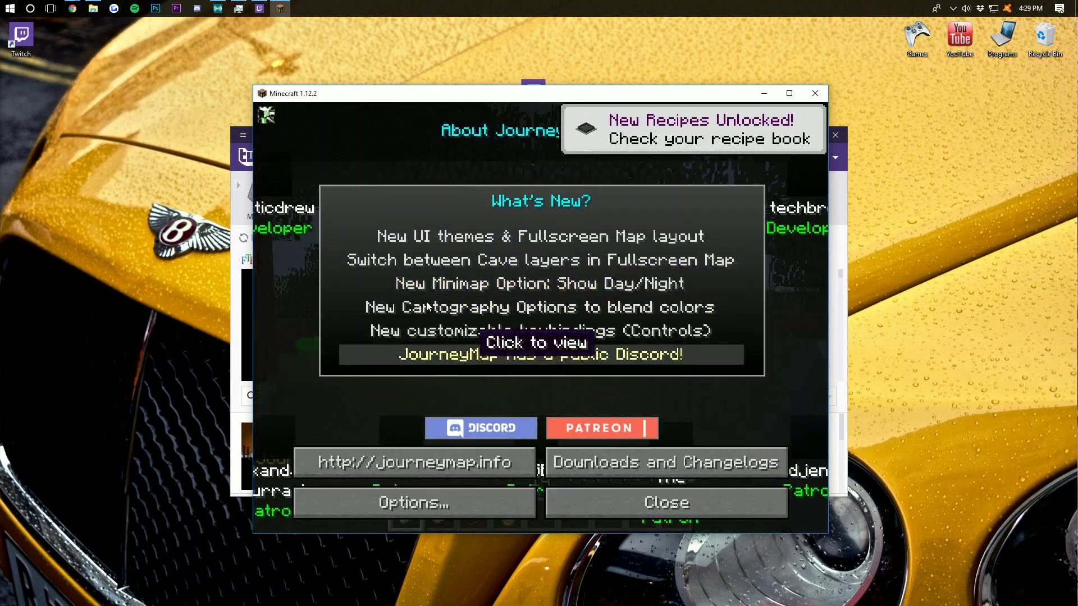
{"action": "left_click", "coordinate": [640, 500]}
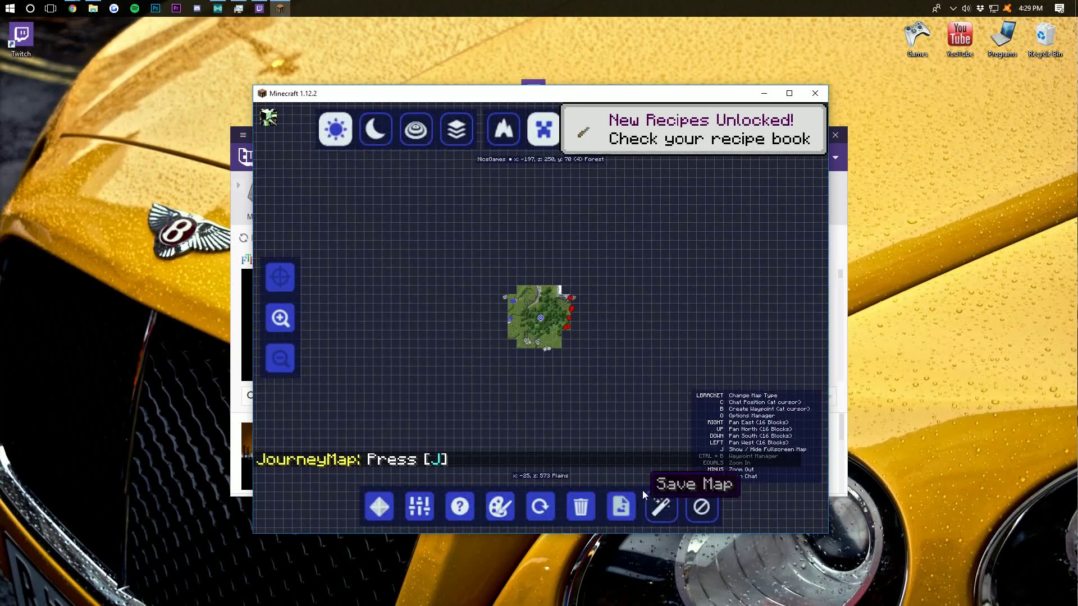
{"action": "key", "text": "j"}
{"action": "key", "text": "e"}
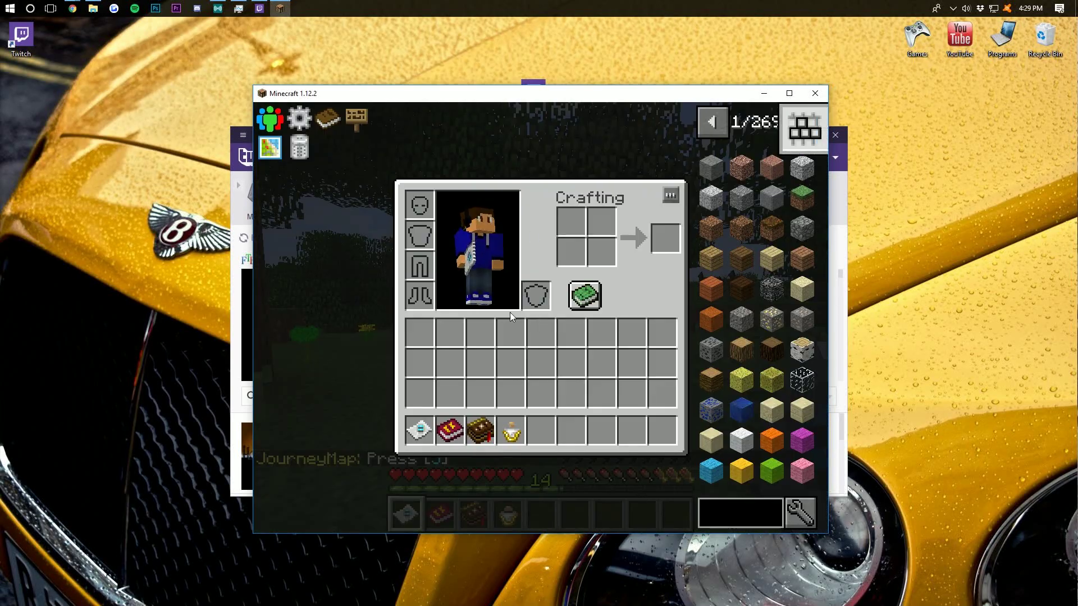
{"action": "key", "text": "e"}
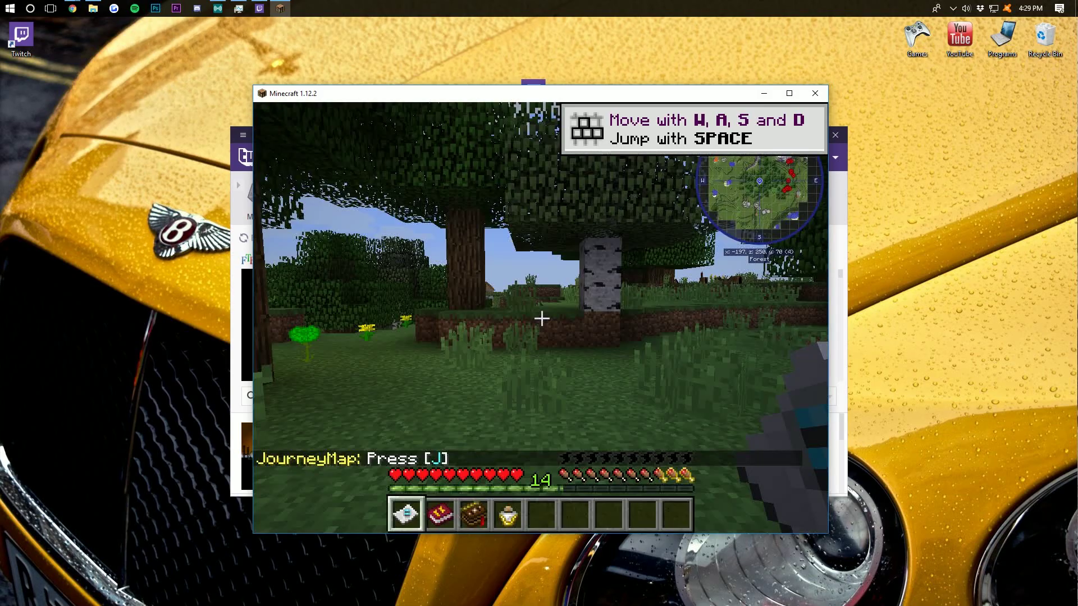
- Walk the character forward from the forest spawn area out into the grassy plains
{"action": "key", "text": "w"}
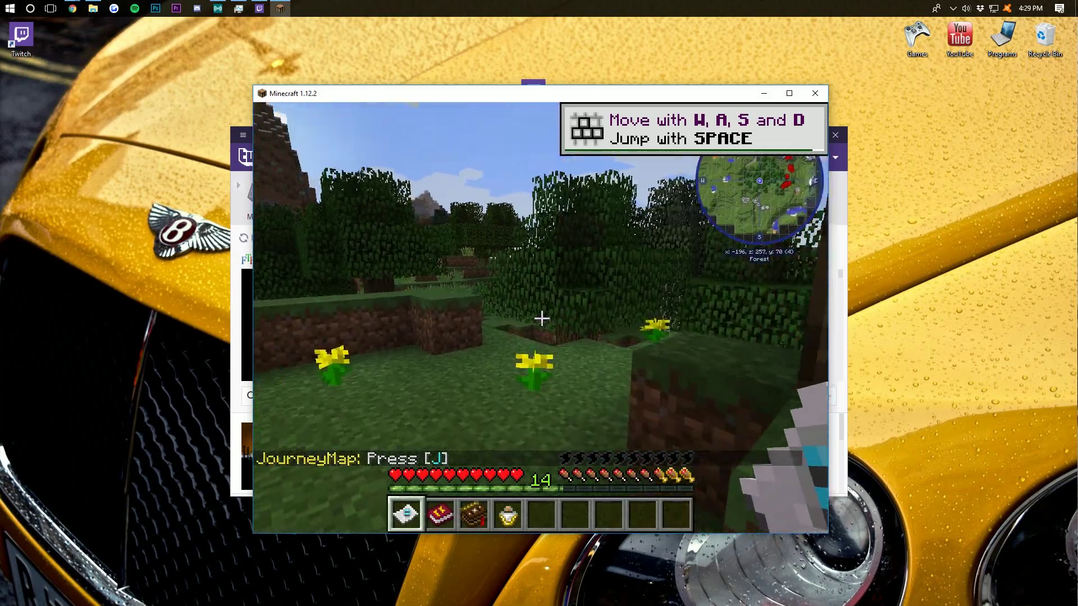
{"action": "key", "text": "w"}
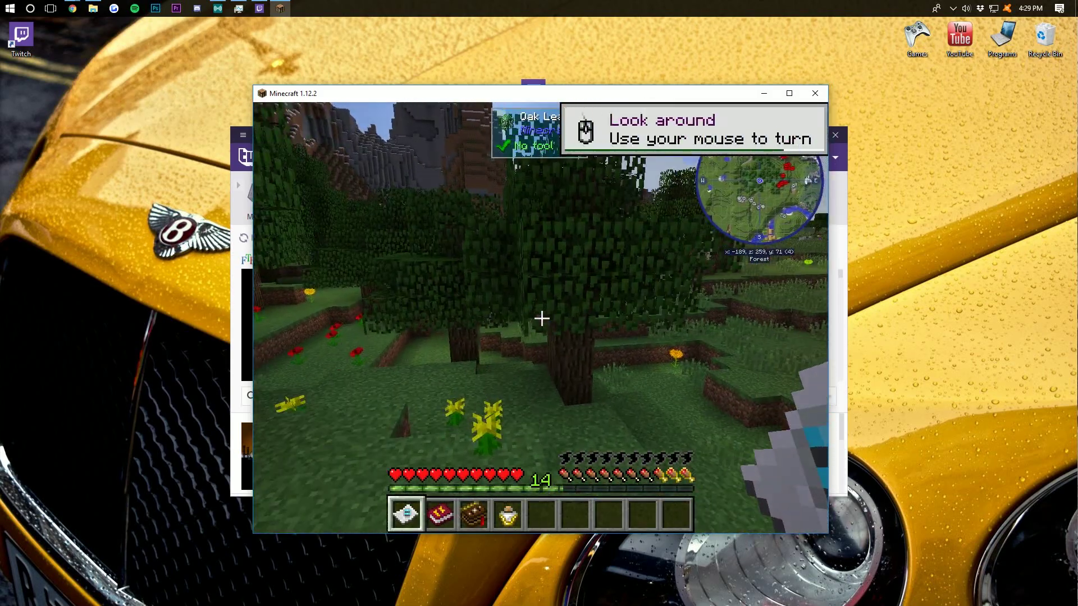
{"action": "key", "text": "w"}
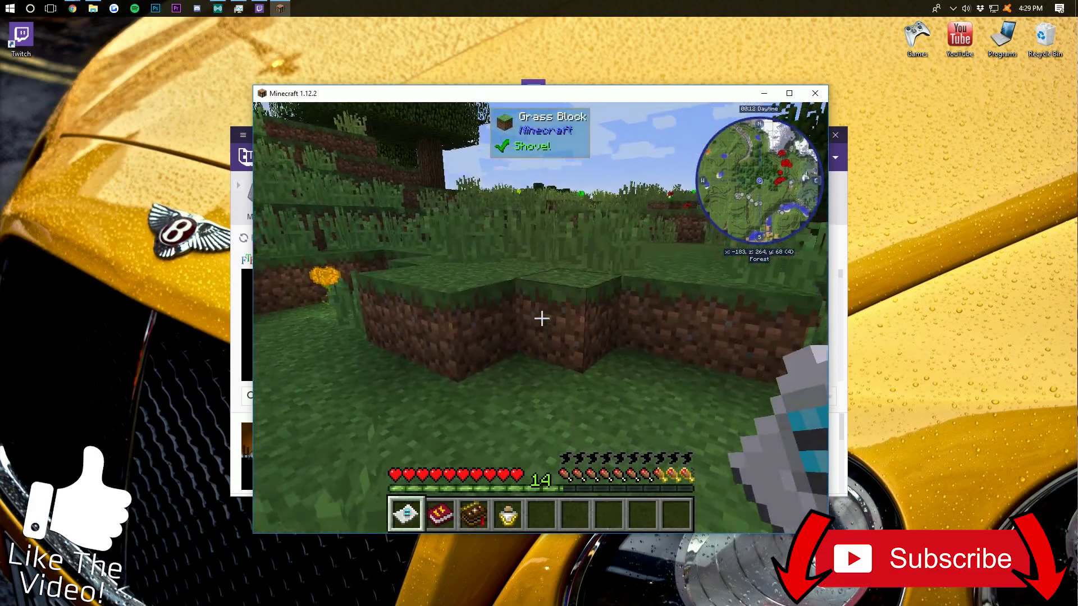
{"action": "key", "text": "w"}
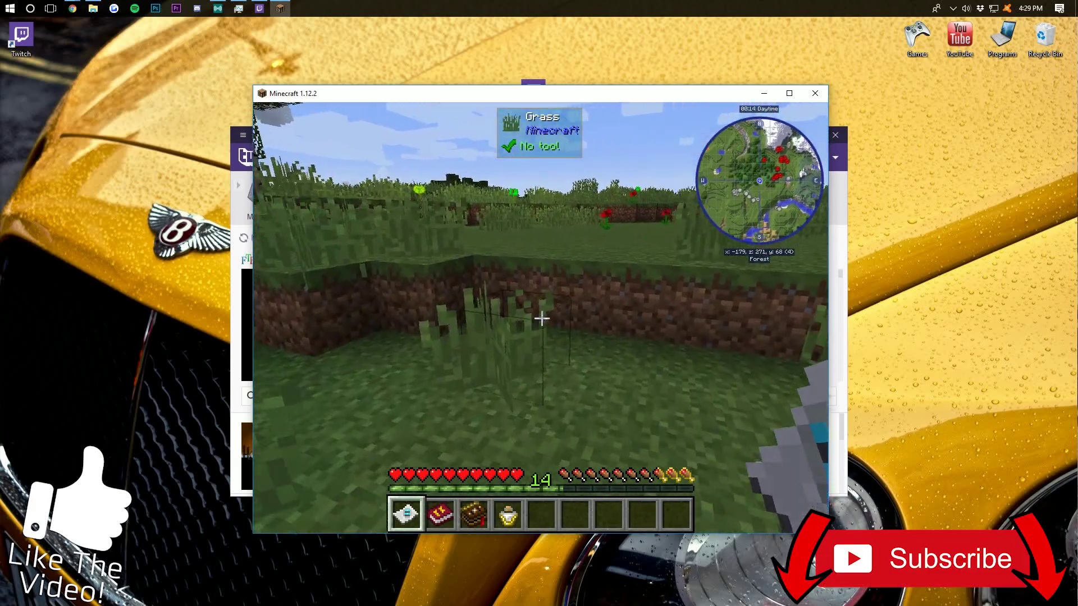
{"action": "key", "text": "w"}
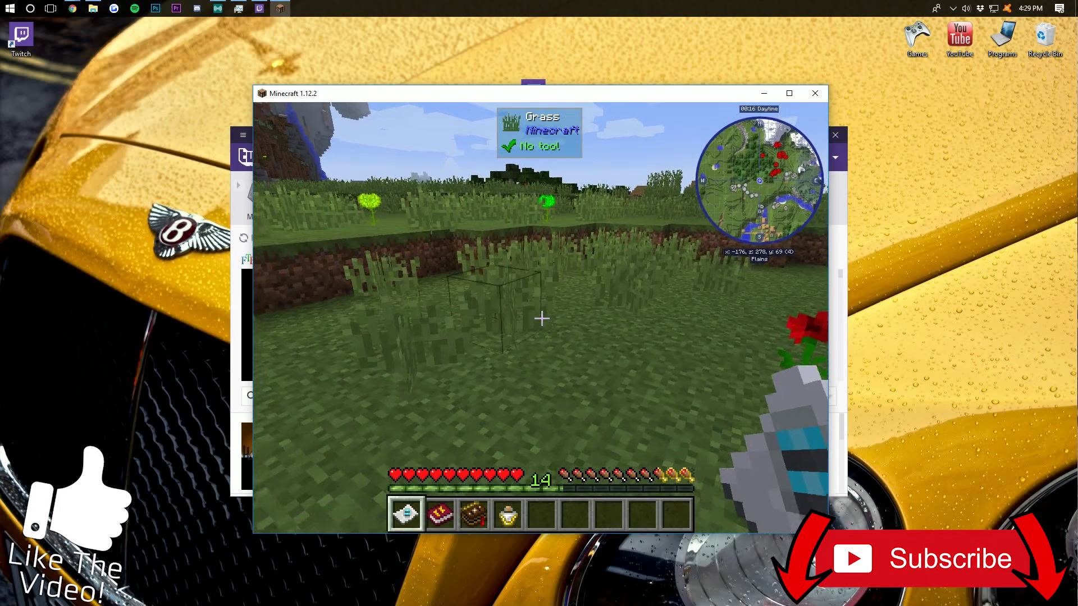
{"action": "key", "text": "w"}
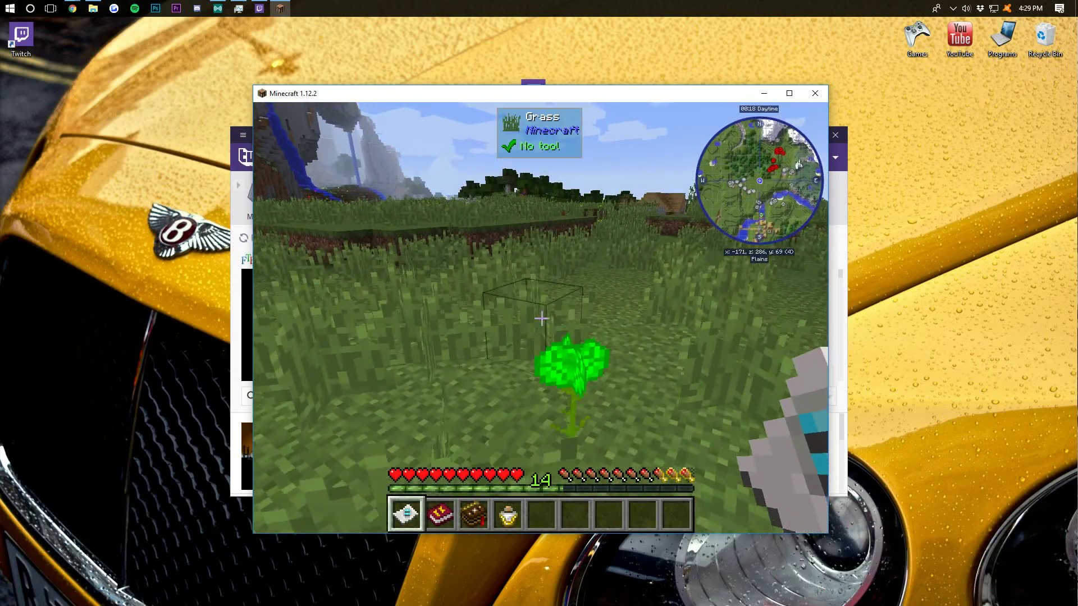